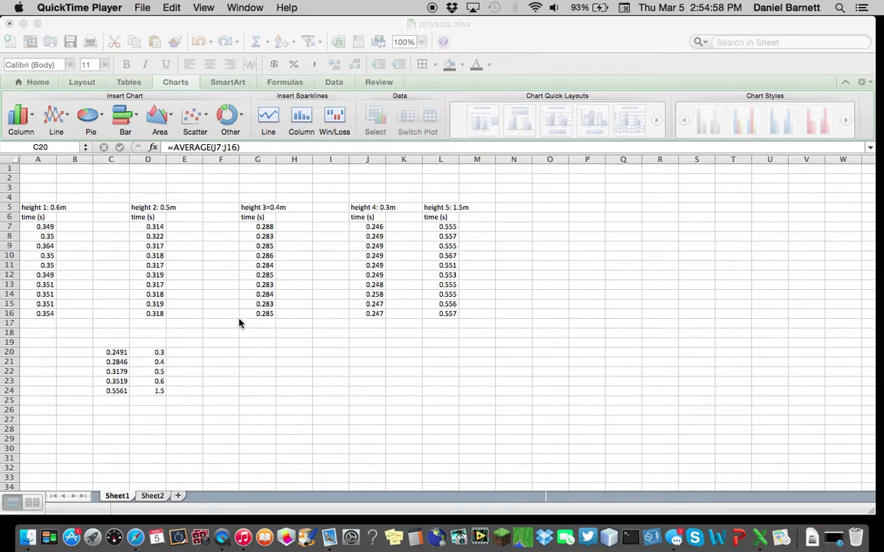
scroll(239, 323, down, 3)
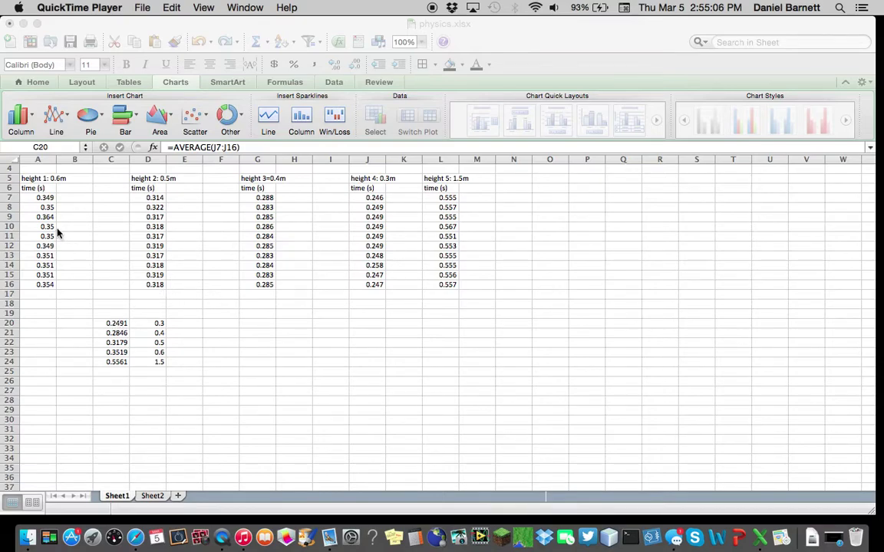
click(119, 326)
click(217, 322)
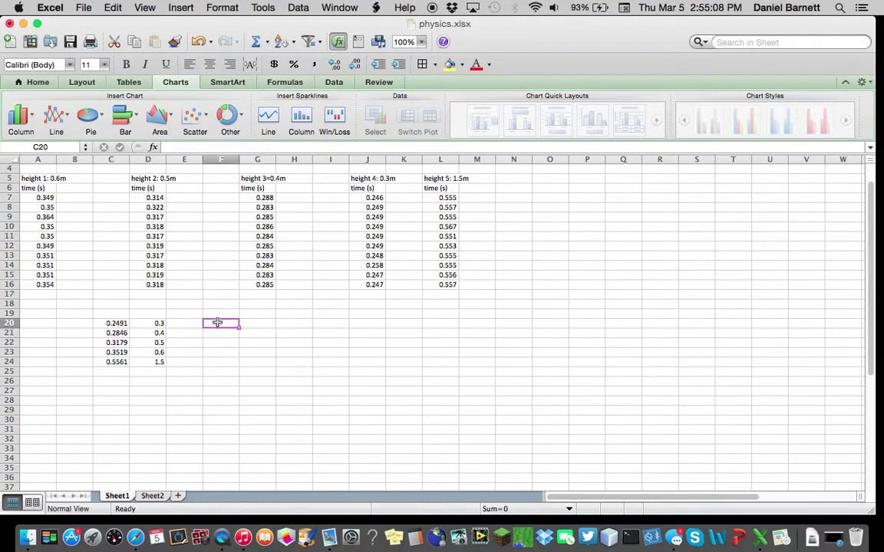
click(125, 324)
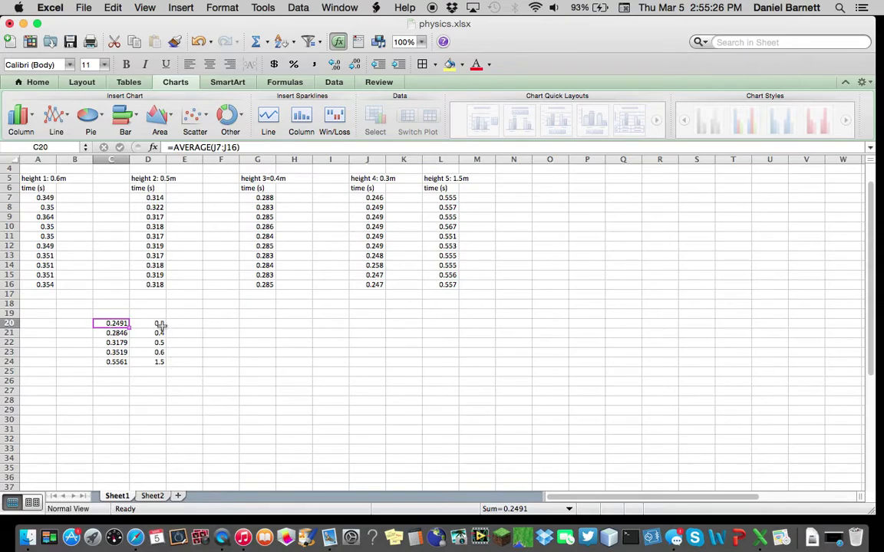
click(215, 368)
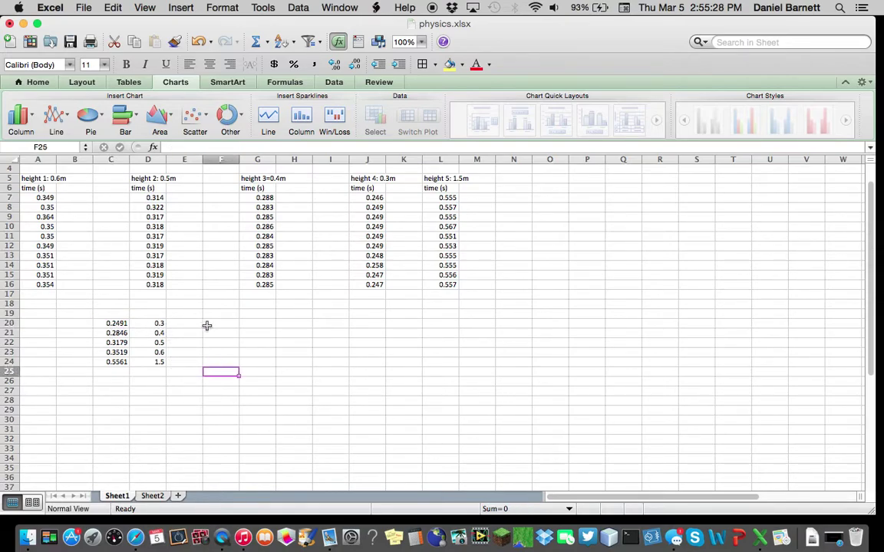
click(122, 323)
drag(123, 323, 159, 362)
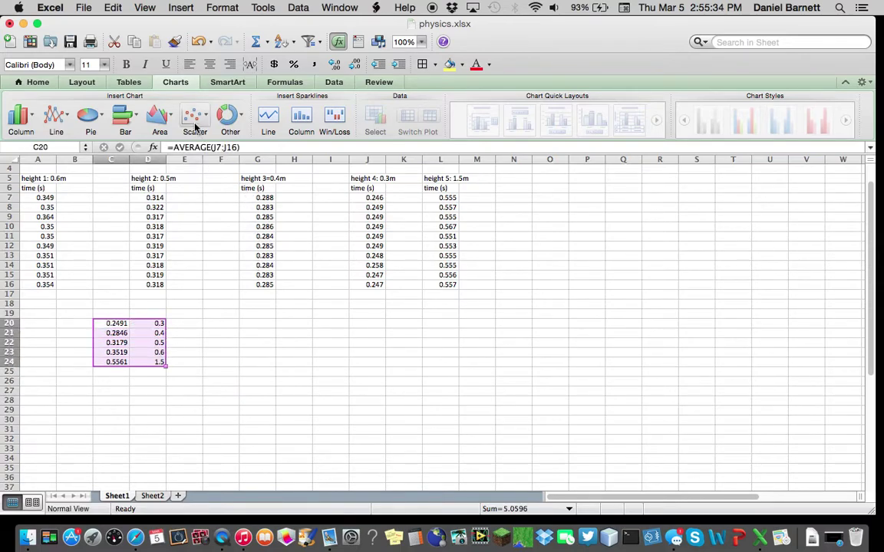
- Label the two summary columns with the headers "time" in C19 and "height" in D19
click(113, 314)
text(time)
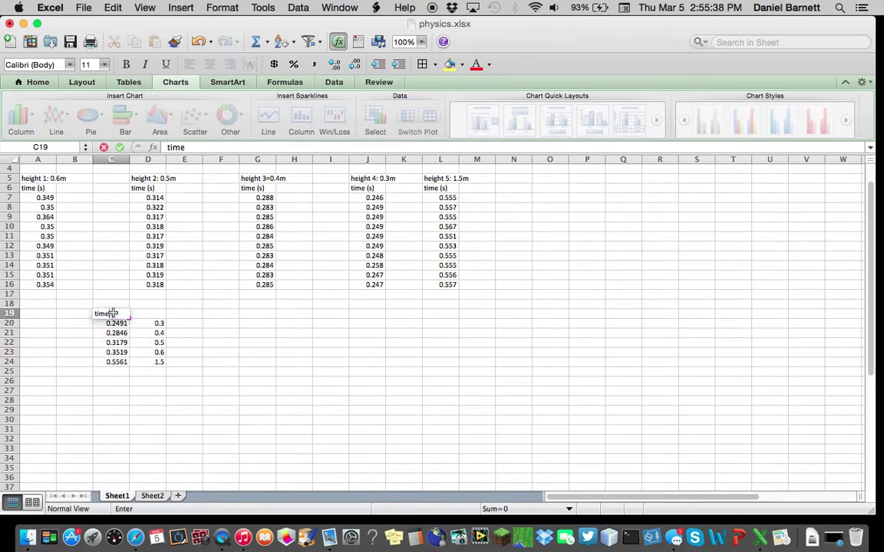
key(Return)
key(Right)
key(Up)
text(hei)
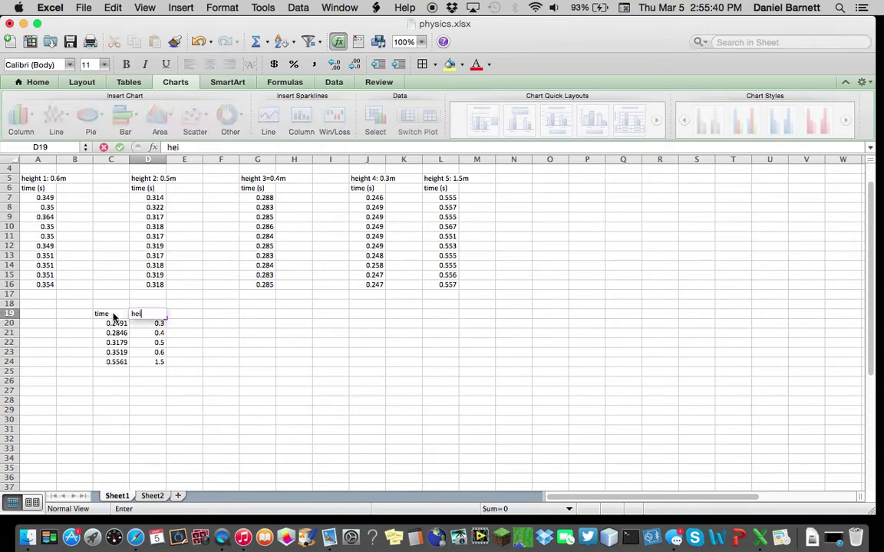
text(ght)
key(Return)
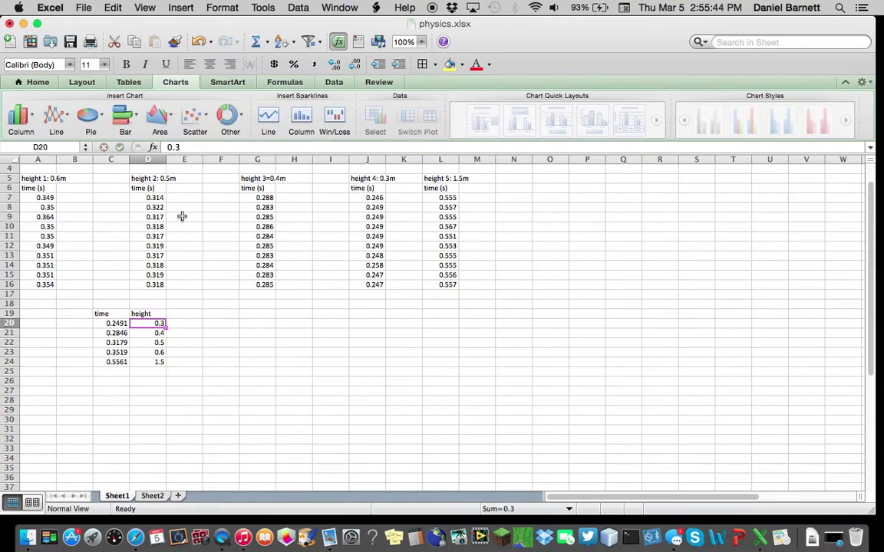
- Insert a Marked Scatter chart from the data in C20:D24 and move it beside the time and height table
drag(120, 318, 132, 356)
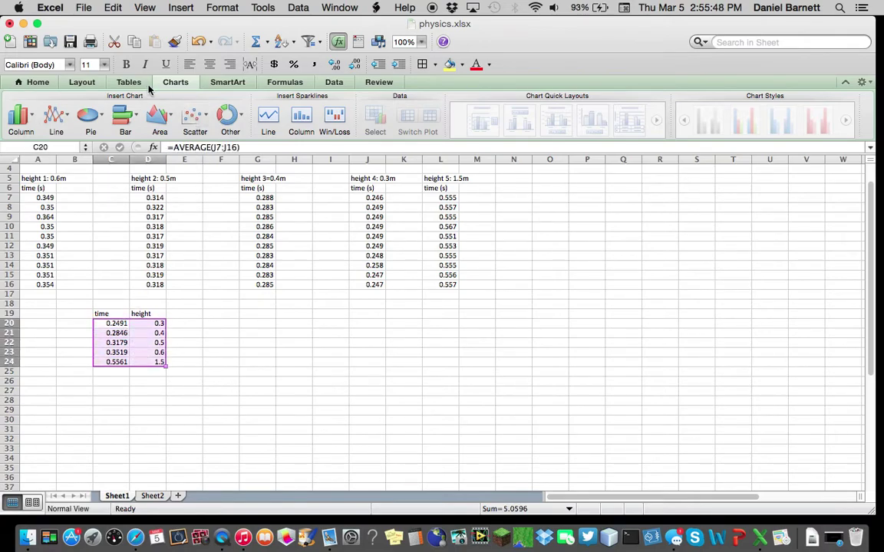
click(37, 80)
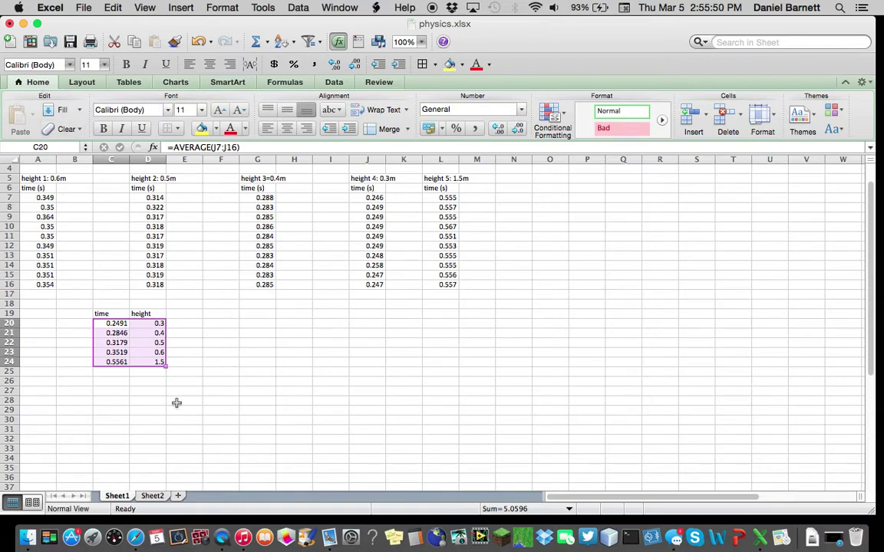
click(176, 82)
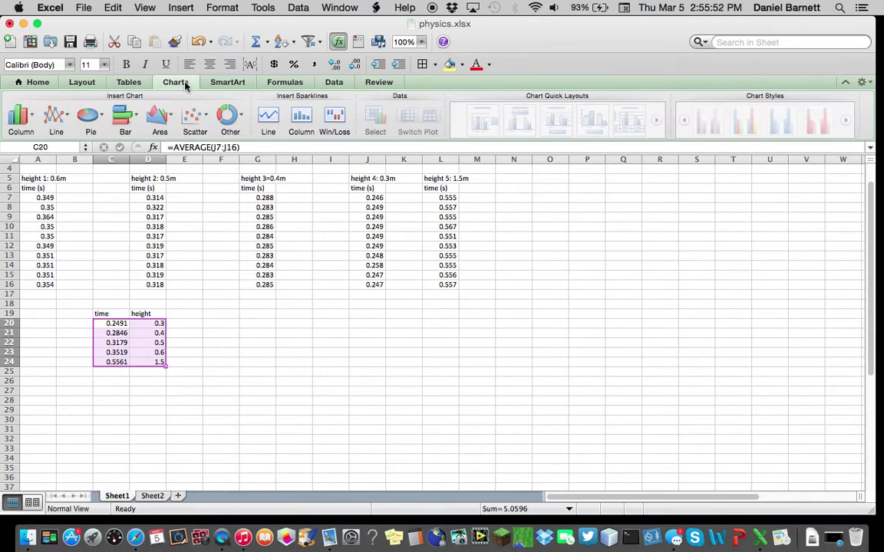
click(189, 117)
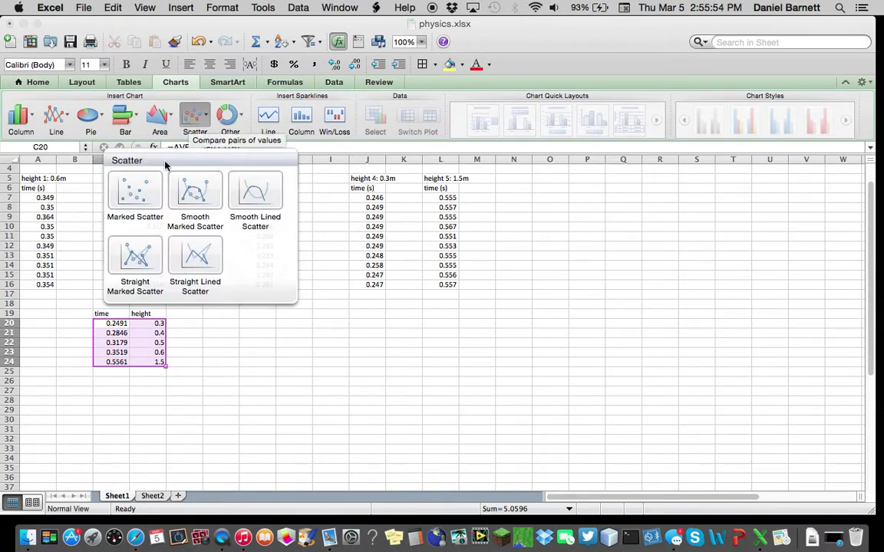
click(130, 192)
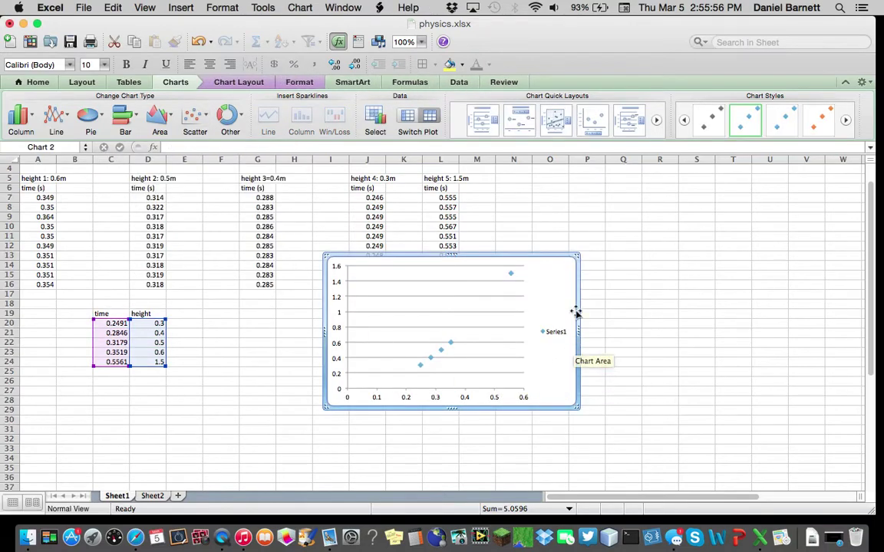
drag(558, 276, 430, 326)
scroll(633, 268, down, 5)
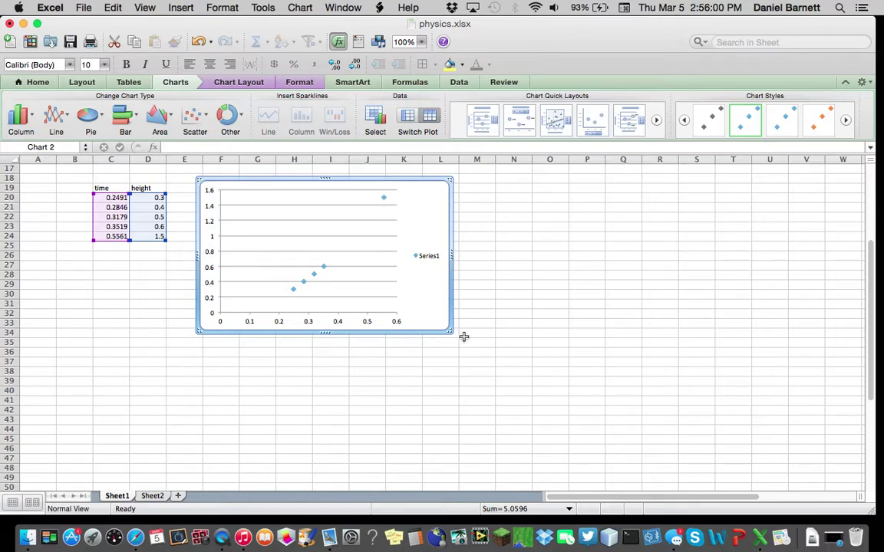
- Enlarge the scatter chart to span about columns F to S and rows 18 to 46, and delete its legend
drag(452, 332, 695, 453)
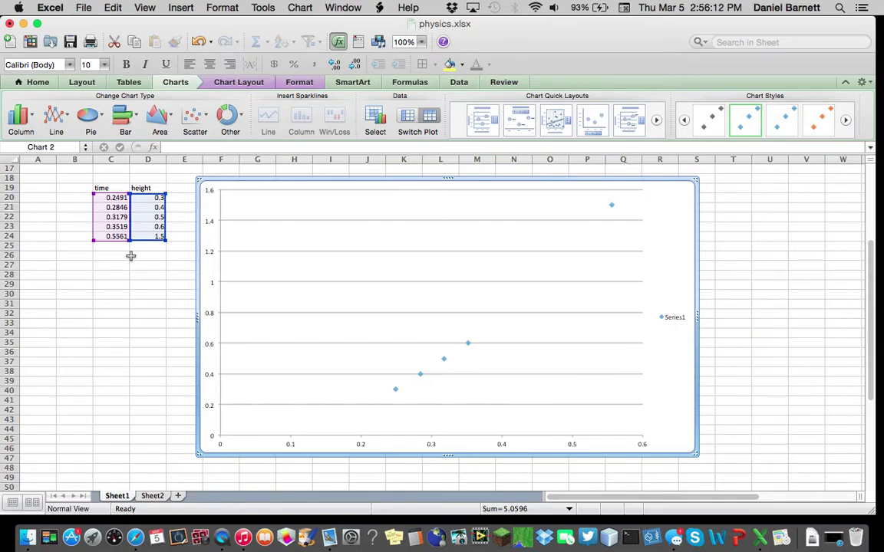
click(673, 319)
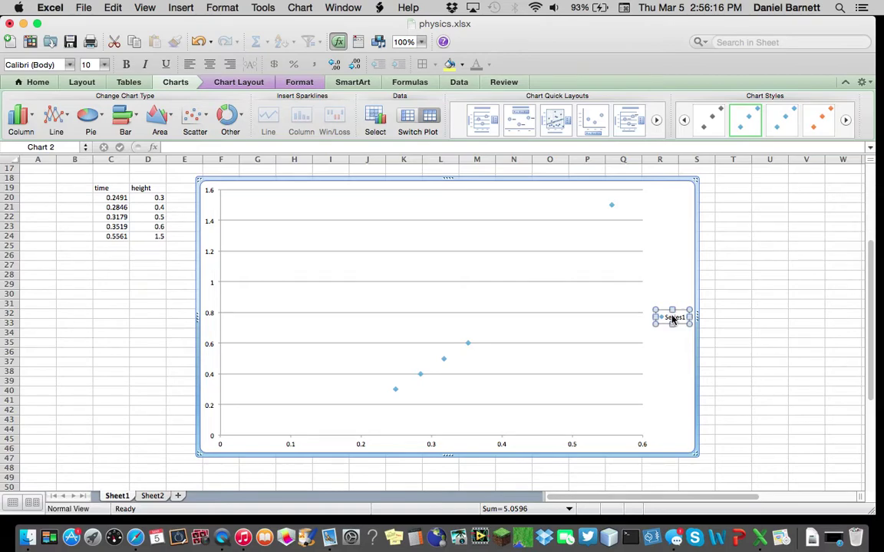
key(Delete)
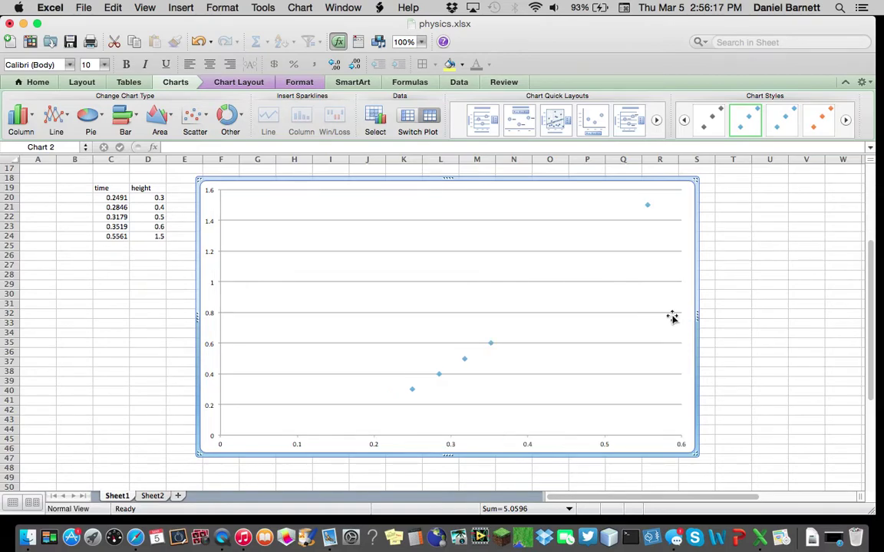
right_click(411, 393)
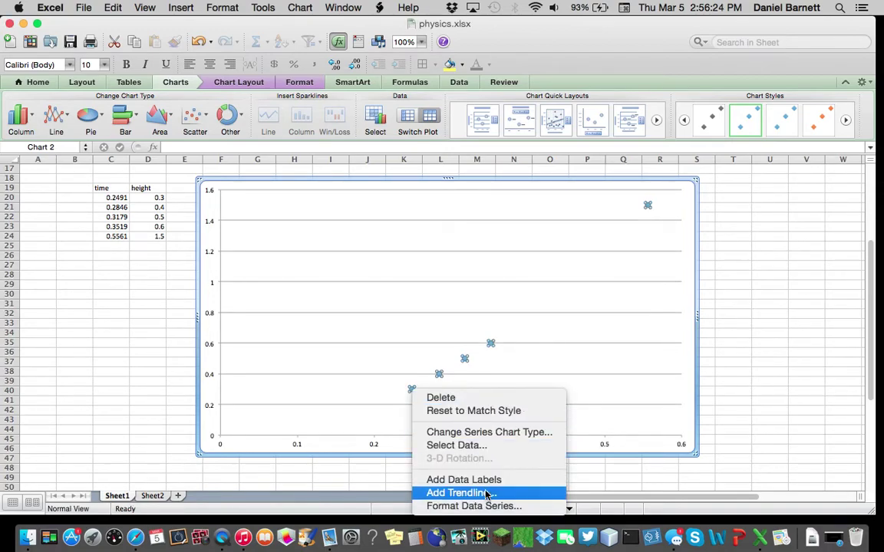
click(529, 325)
click(554, 315)
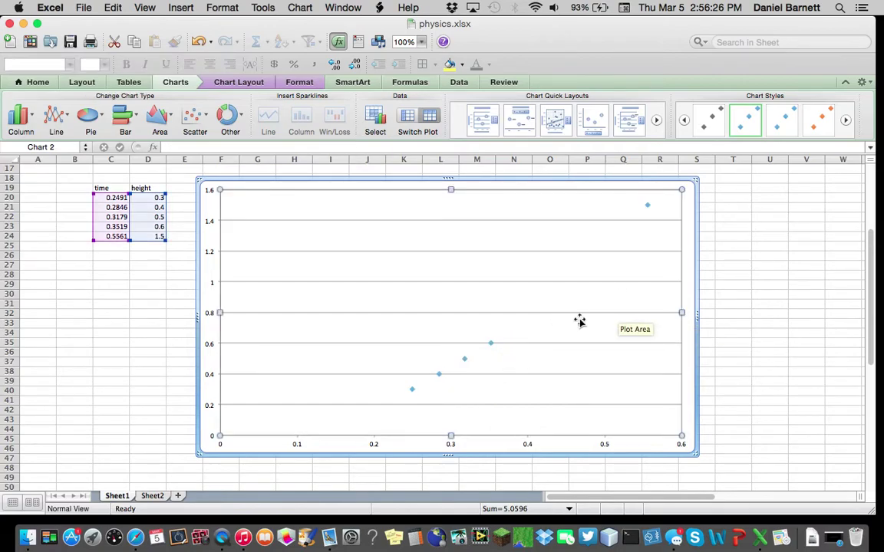
- Add a trendline to the scatter points with the Polynomial regression type of order 2
right_click(411, 394)
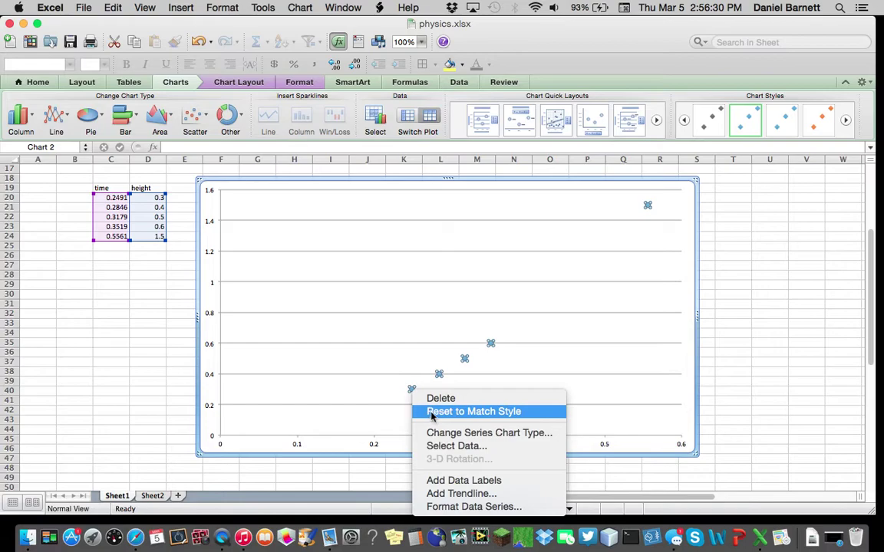
click(453, 498)
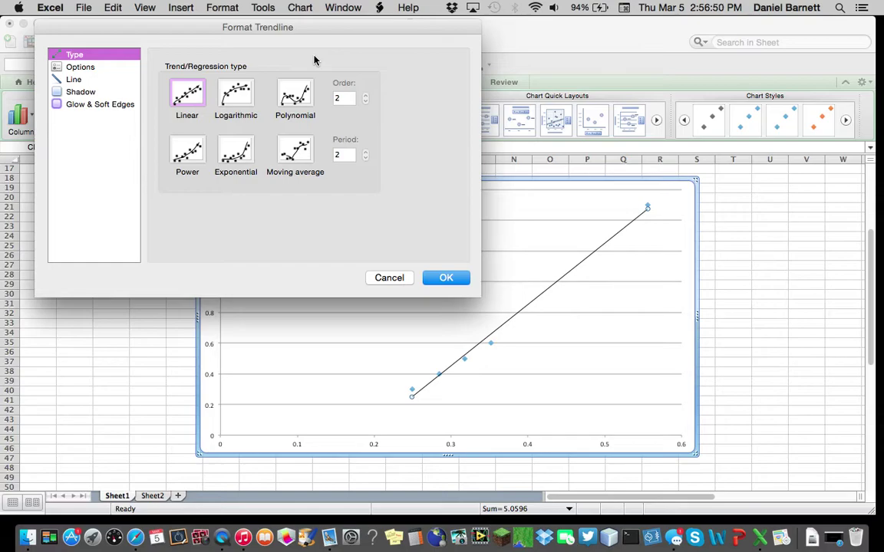
click(299, 93)
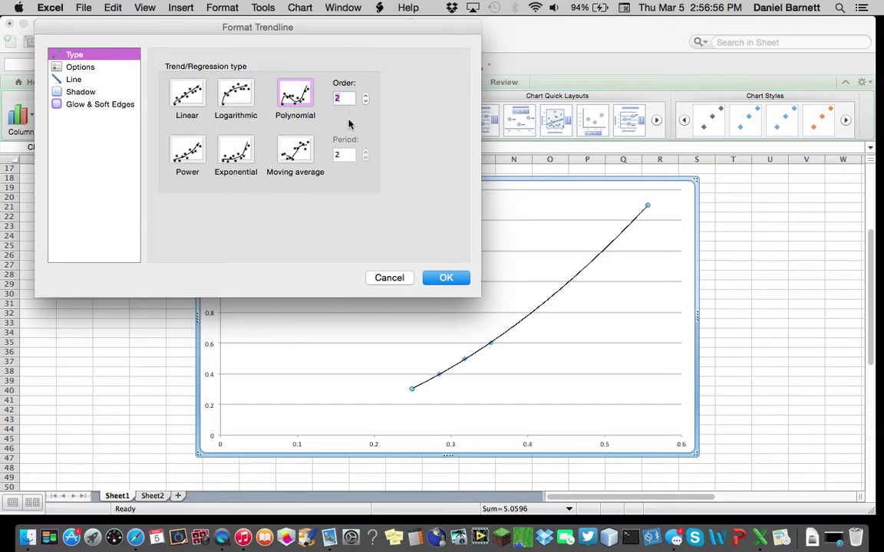
- Display the trendline's equation and R-squared value on the chart and apply the settings
click(76, 68)
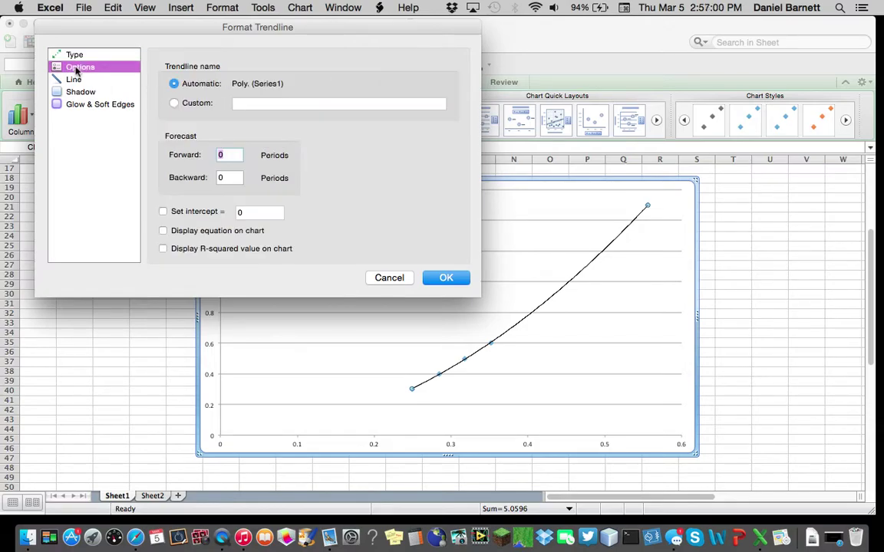
click(163, 232)
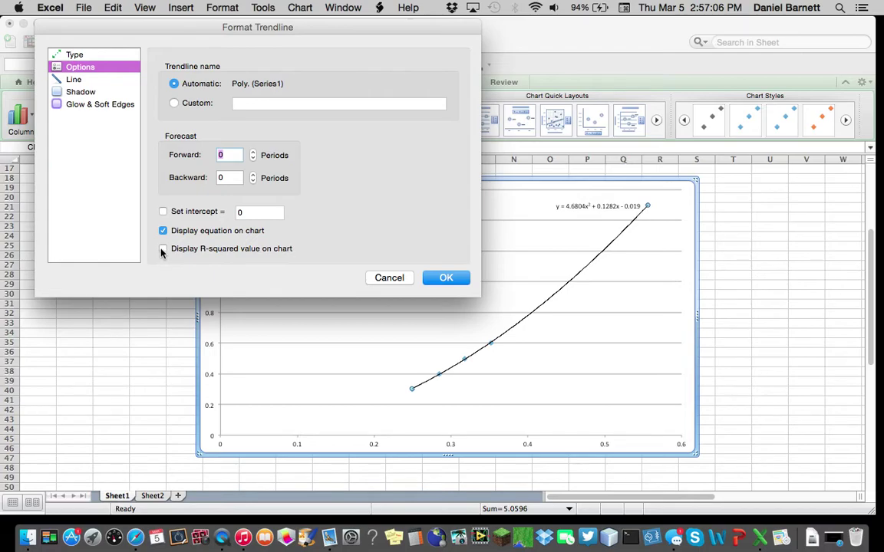
click(163, 250)
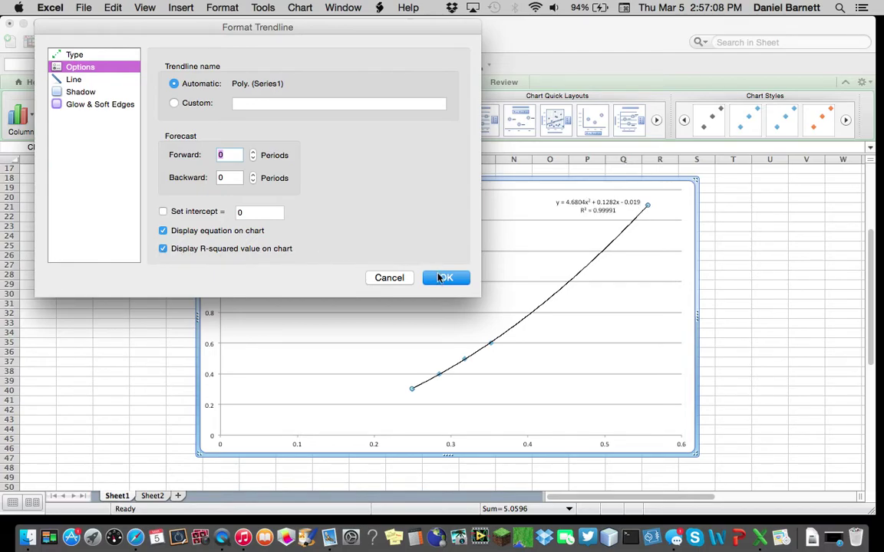
click(441, 280)
- Move the trendline equation label to the empty upper-left area of the plot and set its font size to 18
drag(580, 206, 364, 221)
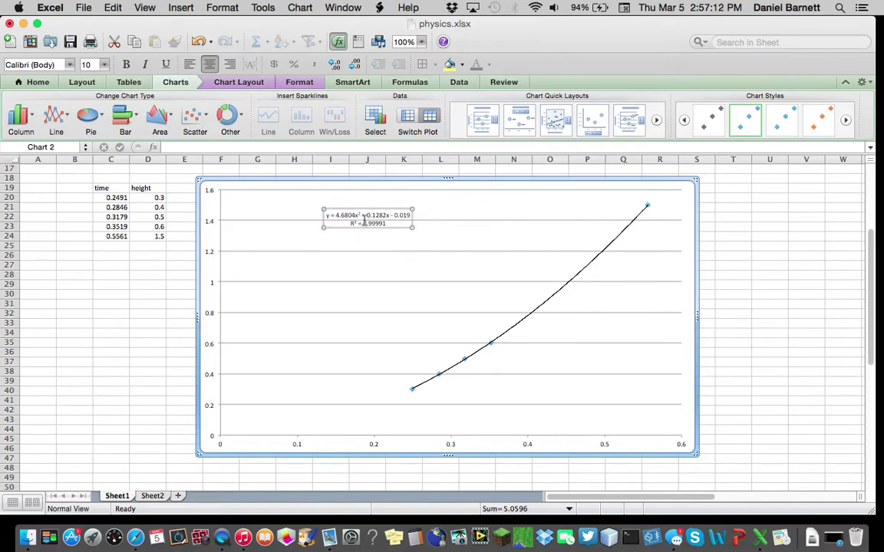
click(104, 64)
click(119, 174)
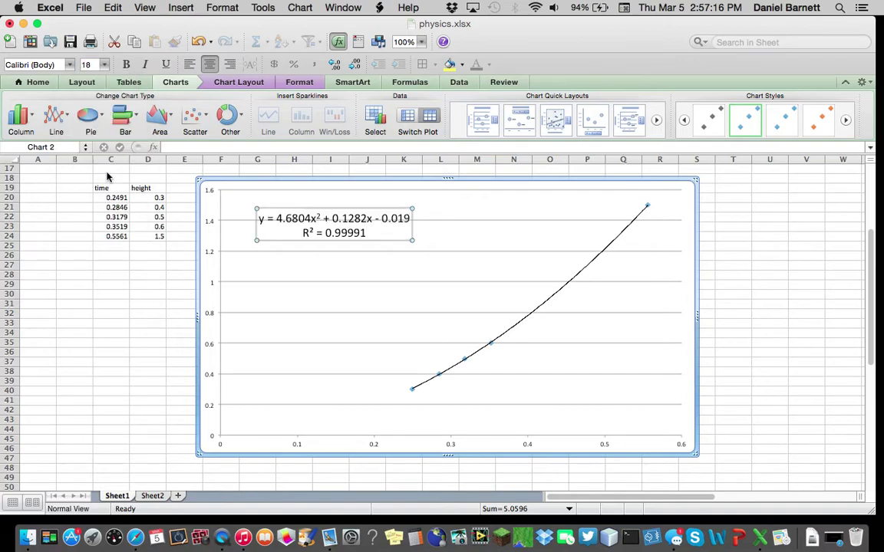
click(498, 197)
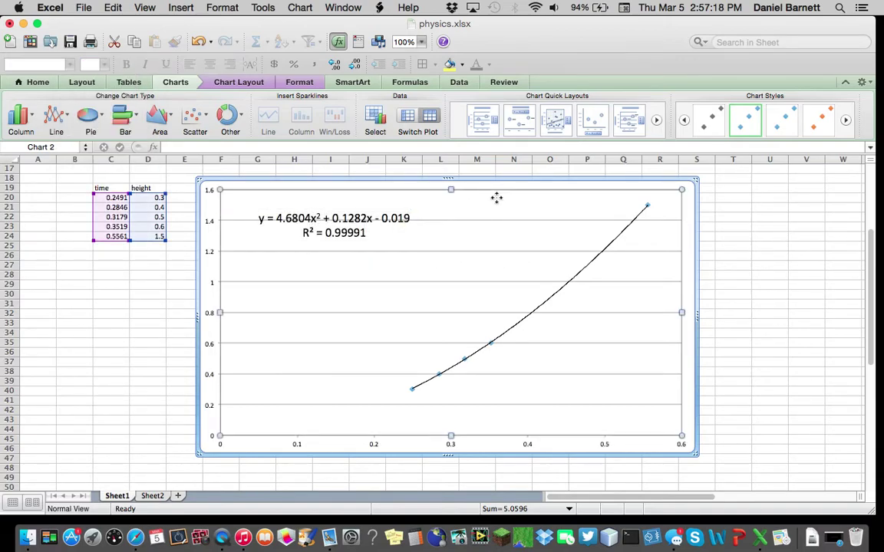
drag(316, 201, 321, 195)
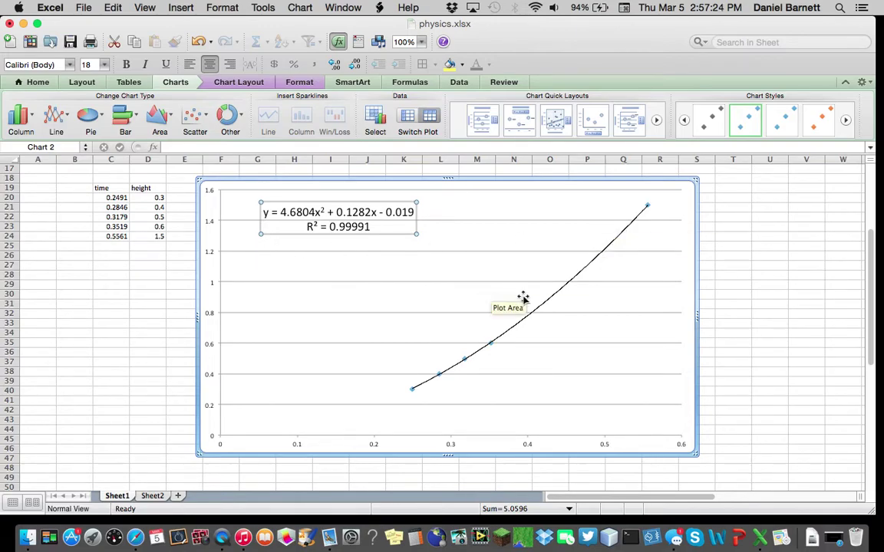
- Add a chart title above the scatter chart using the Title Above Chart option
click(238, 270)
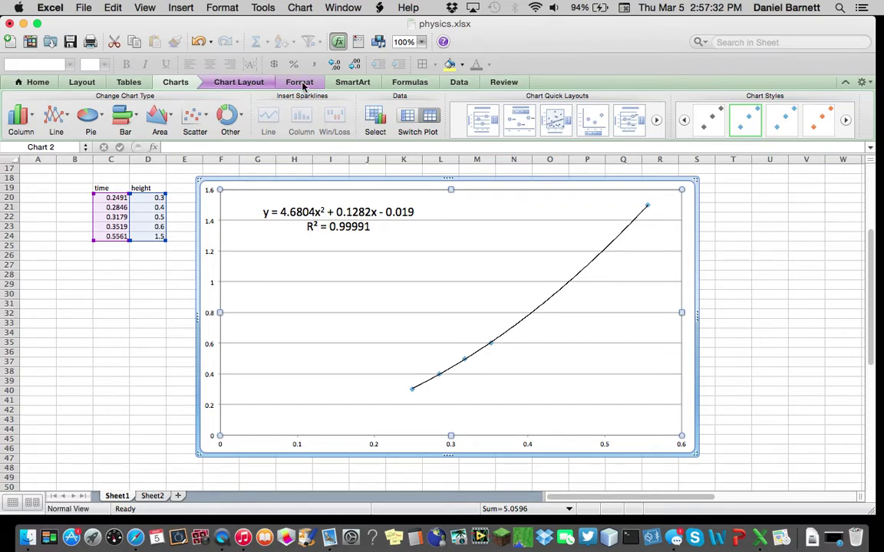
click(241, 83)
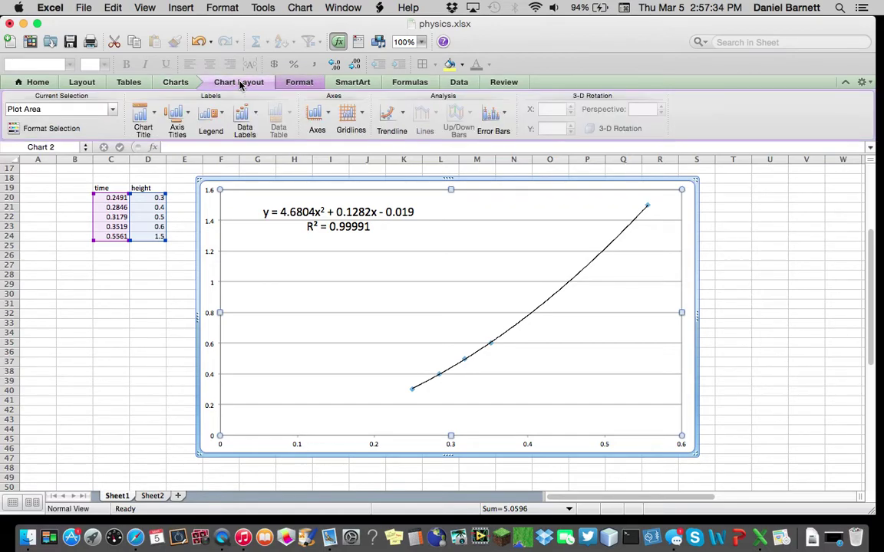
click(140, 115)
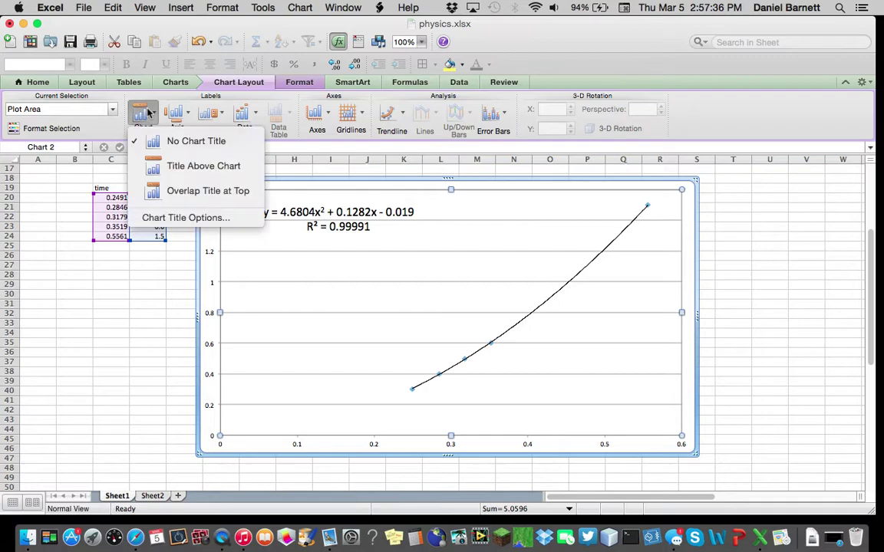
click(184, 167)
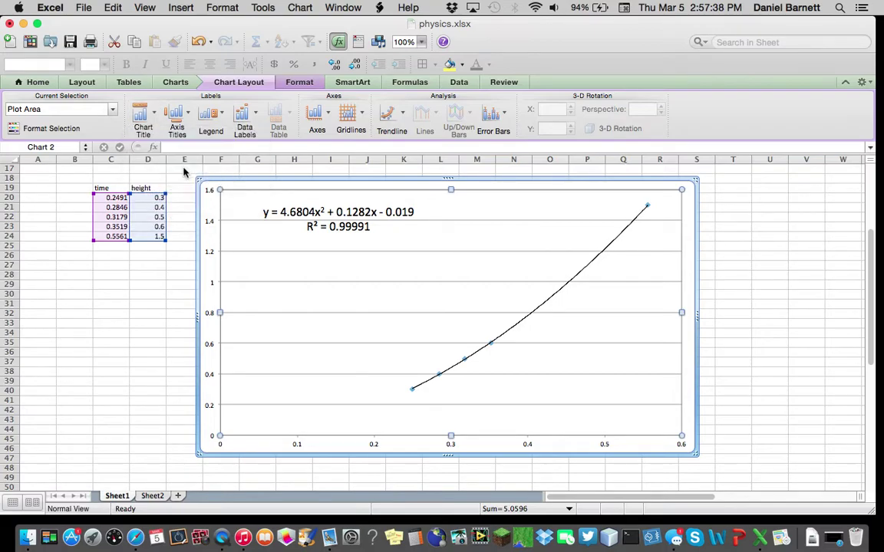
- Add a horizontal axis title below the axis of the scatter chart
click(186, 121)
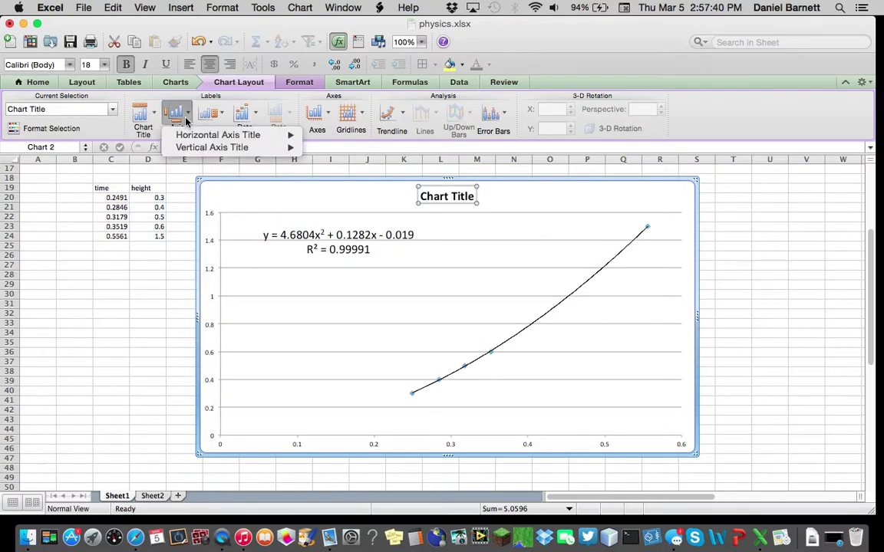
mouse_move(222, 136)
click(375, 166)
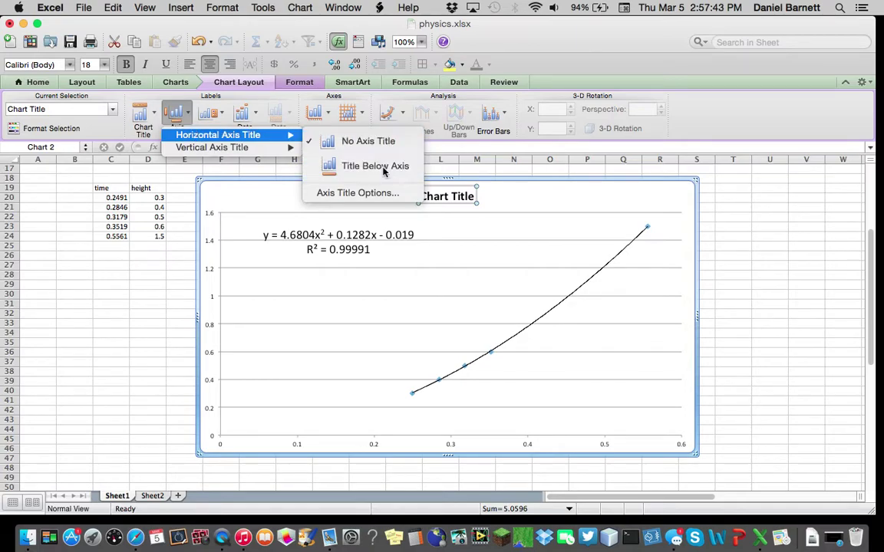
- Add a rotated vertical axis title to the scatter chart
click(184, 114)
mouse_move(255, 146)
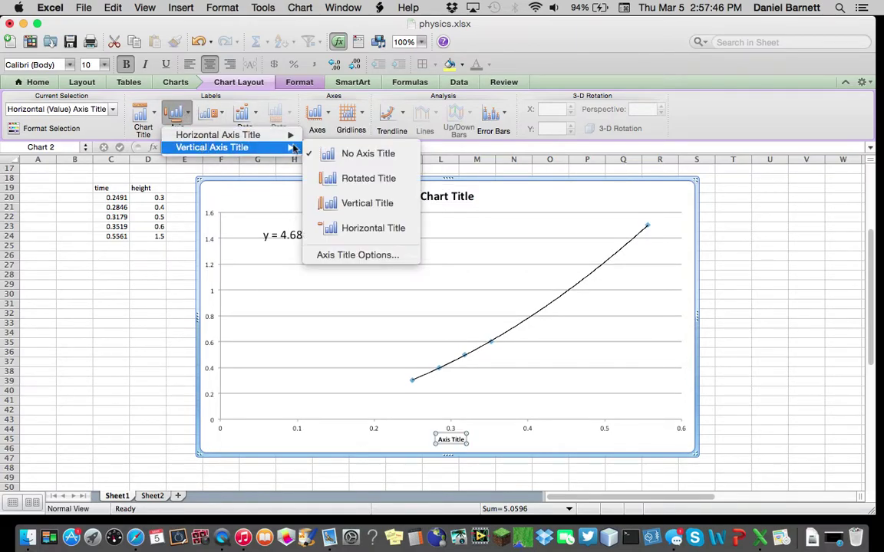
click(389, 182)
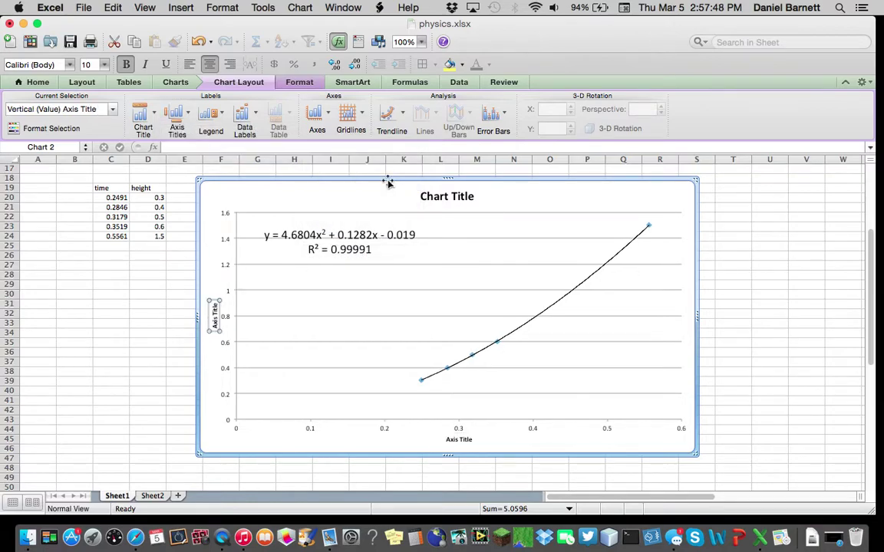
- Replace the horizontal axis title text with "Time (s)"
click(456, 439)
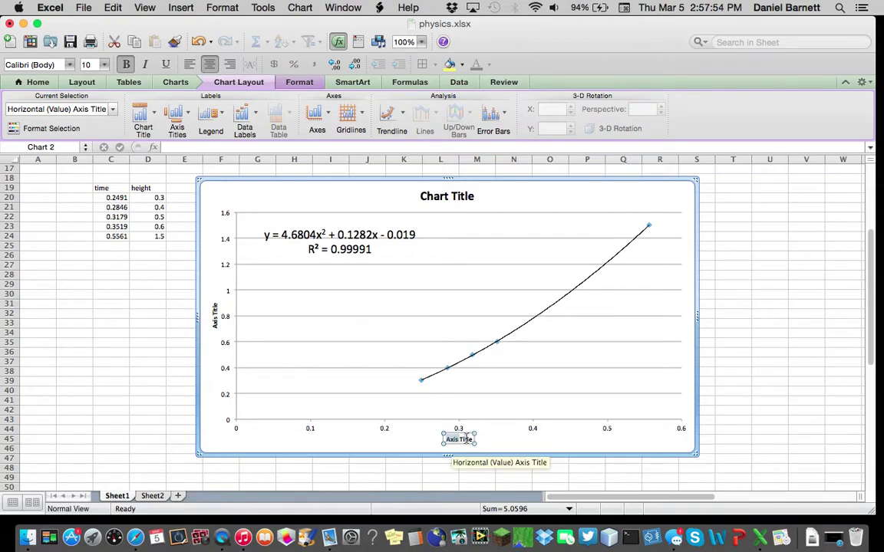
key(BackSpace)
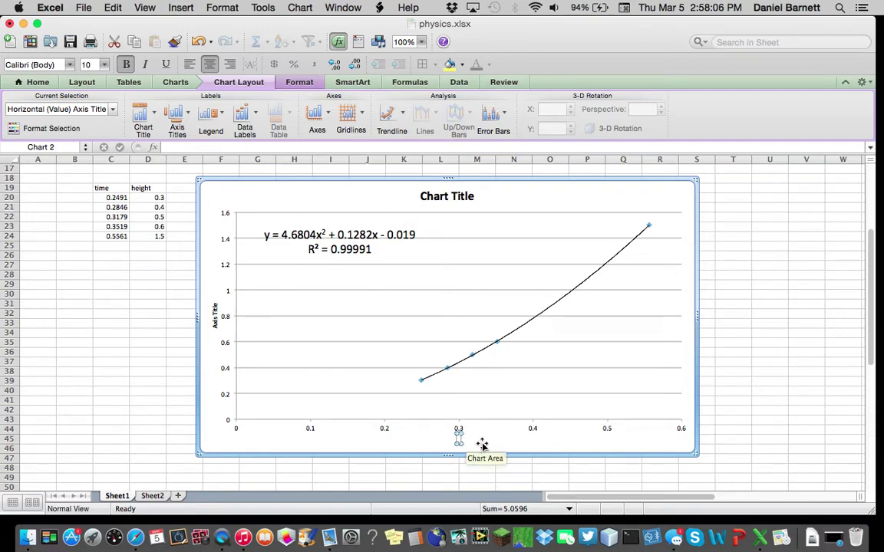
text(Time (s))
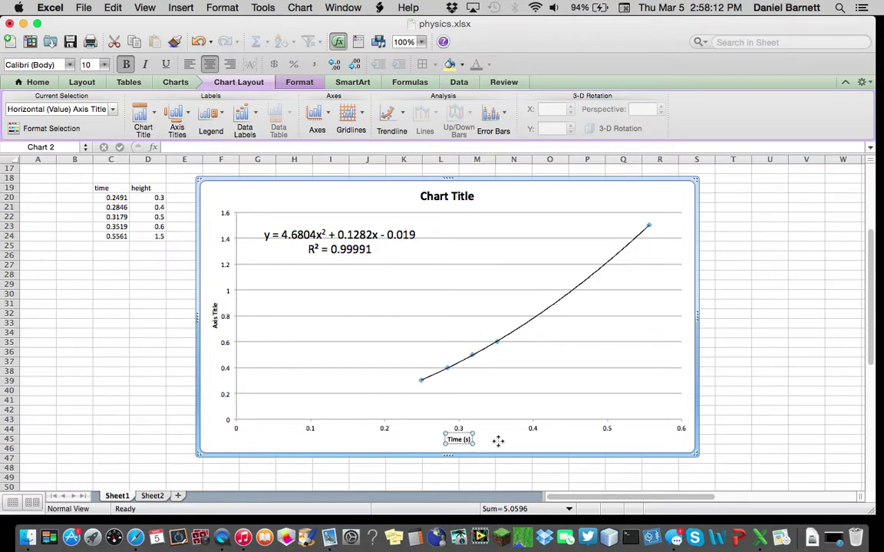
click(497, 443)
- Replace the vertical axis title text with "Height (m)" and deselect the chart
double_click(215, 310)
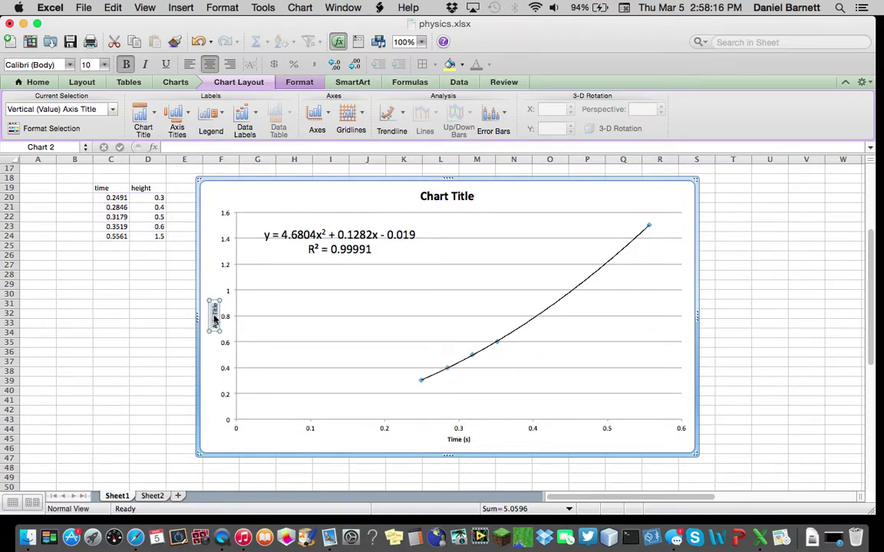
text(Height (m)
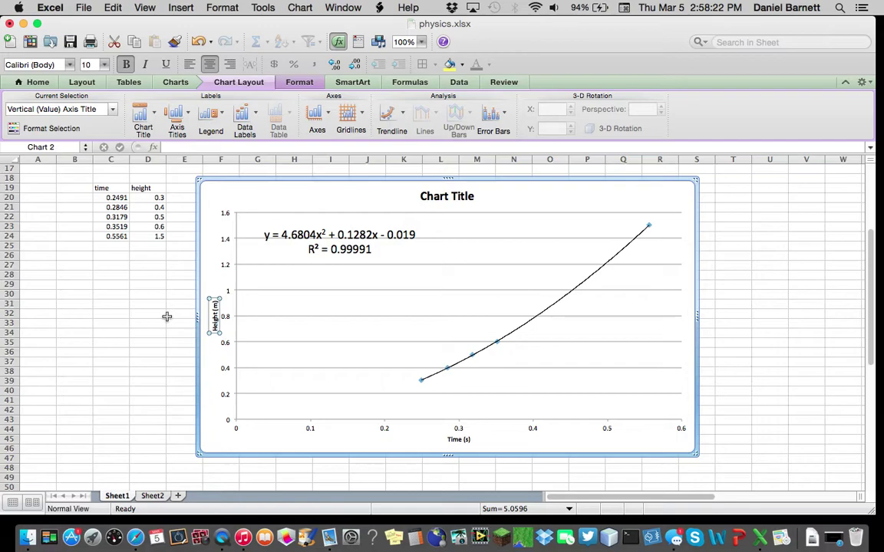
click(170, 315)
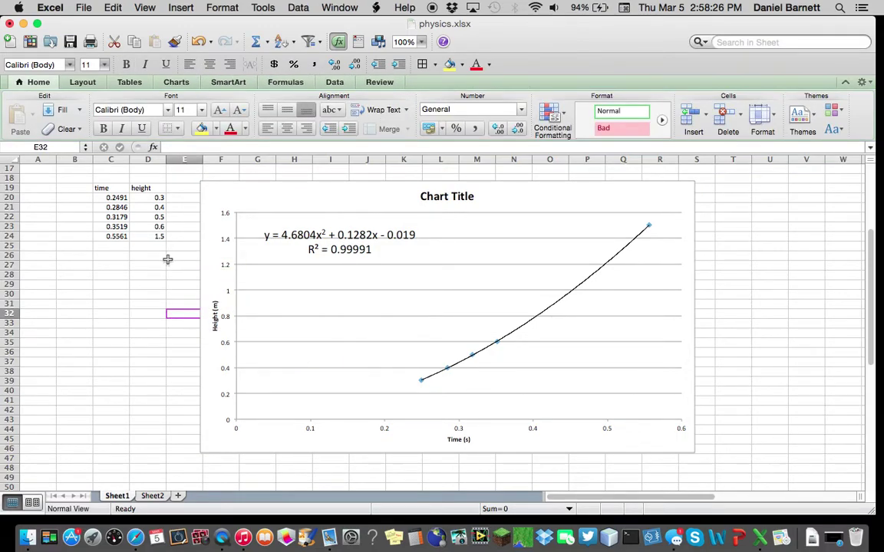
- Label the time column "x" in C18 and the height column "y" in D18, directly above the existing headers
drag(115, 198, 117, 238)
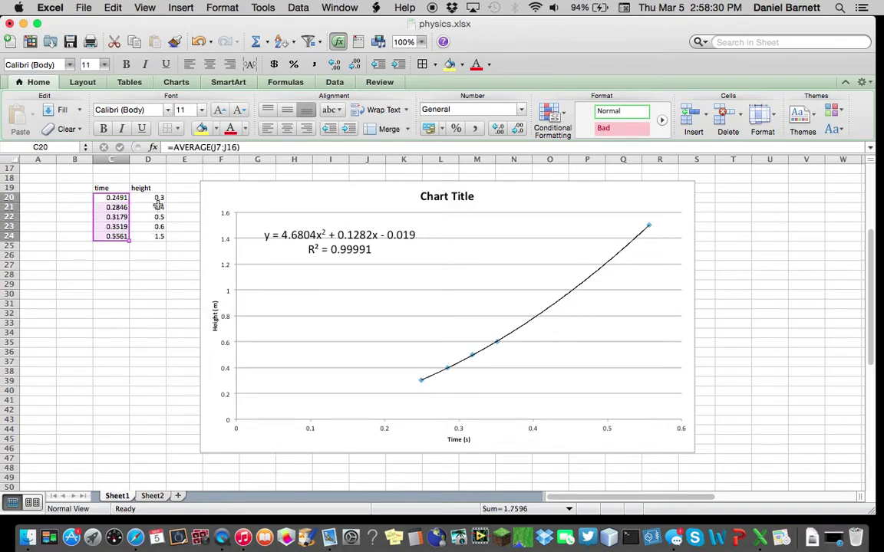
drag(159, 198, 159, 237)
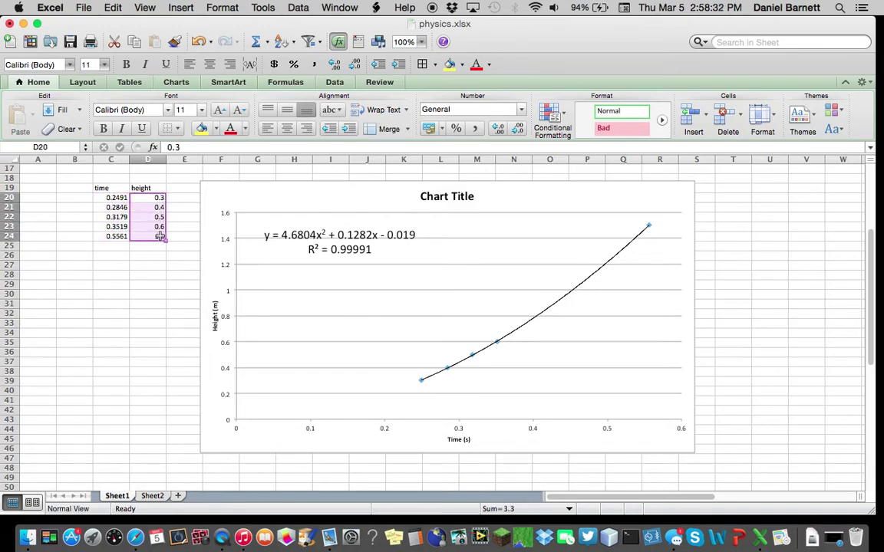
click(125, 177)
text(x)
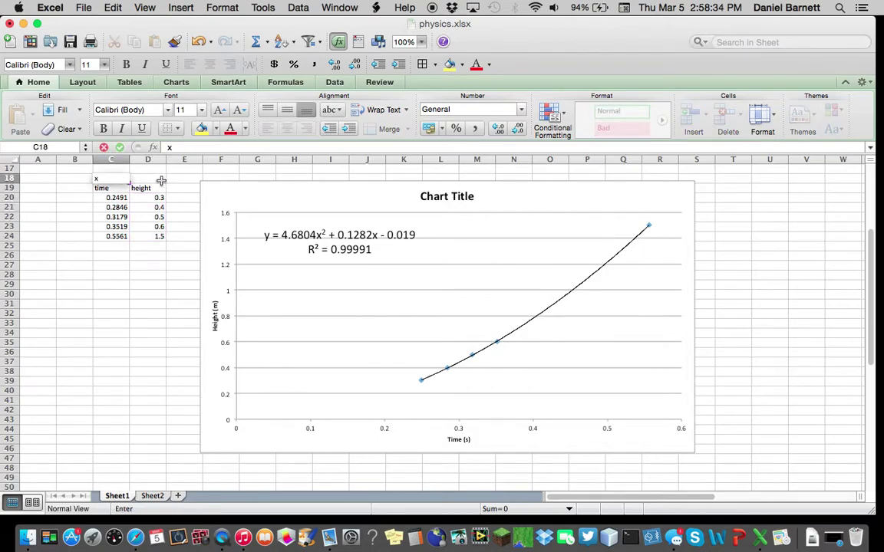
click(162, 181)
text(y)
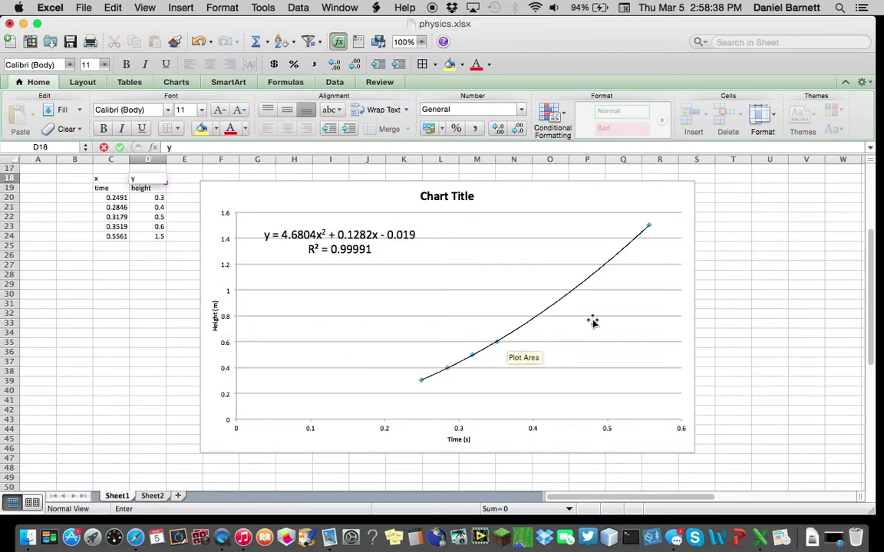
click(646, 345)
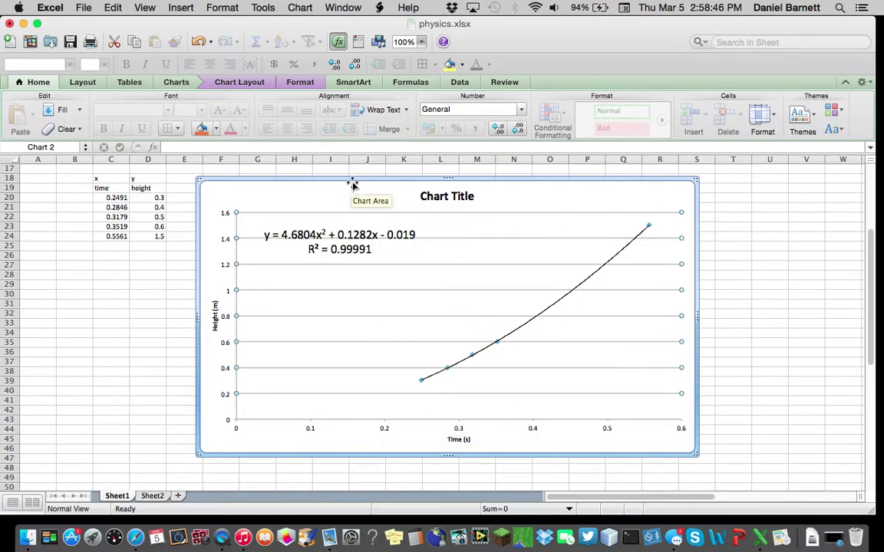
- Add major vertical gridlines to the scatter chart
click(502, 220)
click(512, 193)
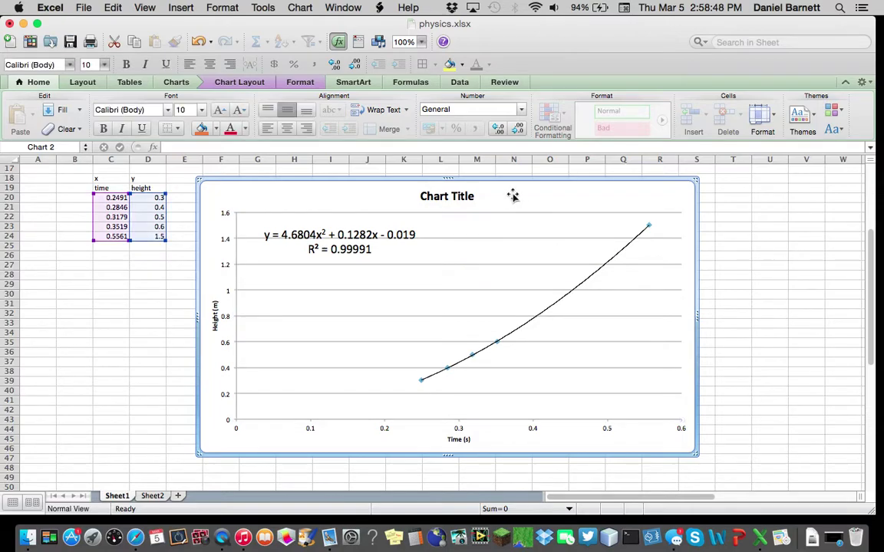
click(235, 83)
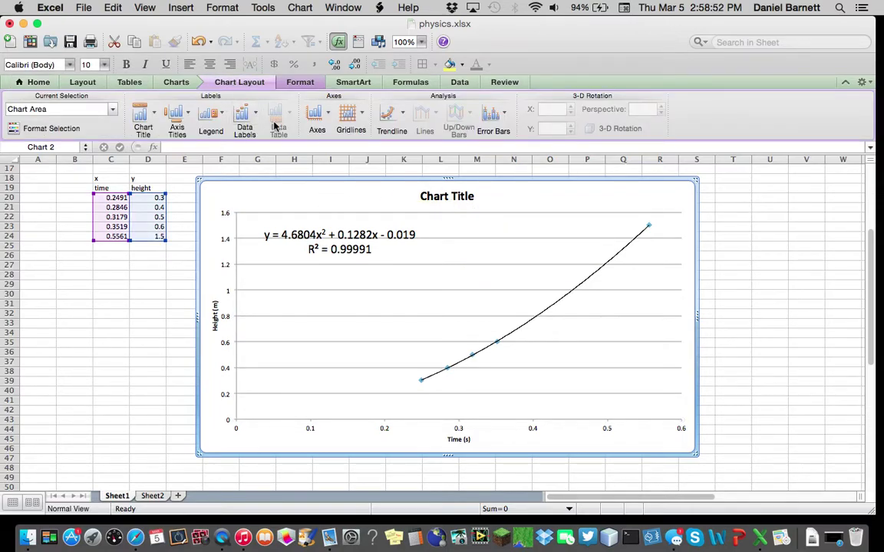
click(357, 125)
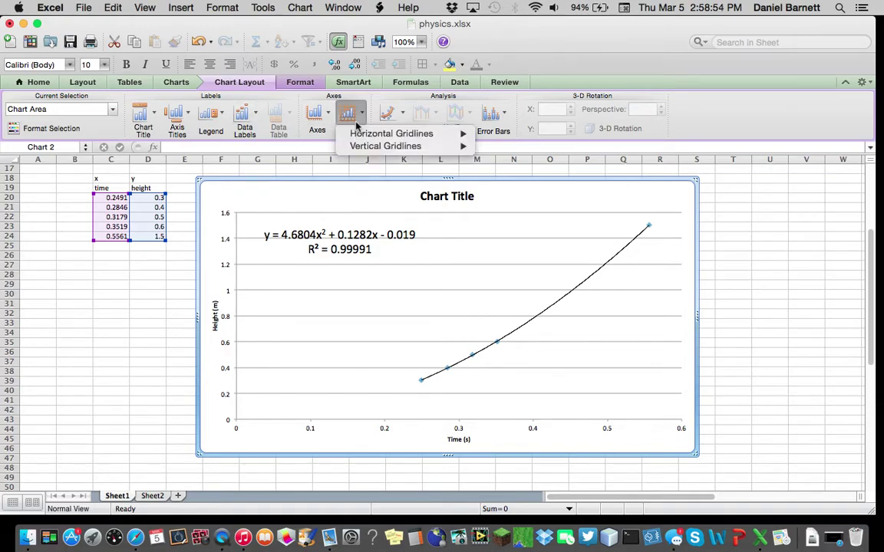
mouse_move(376, 153)
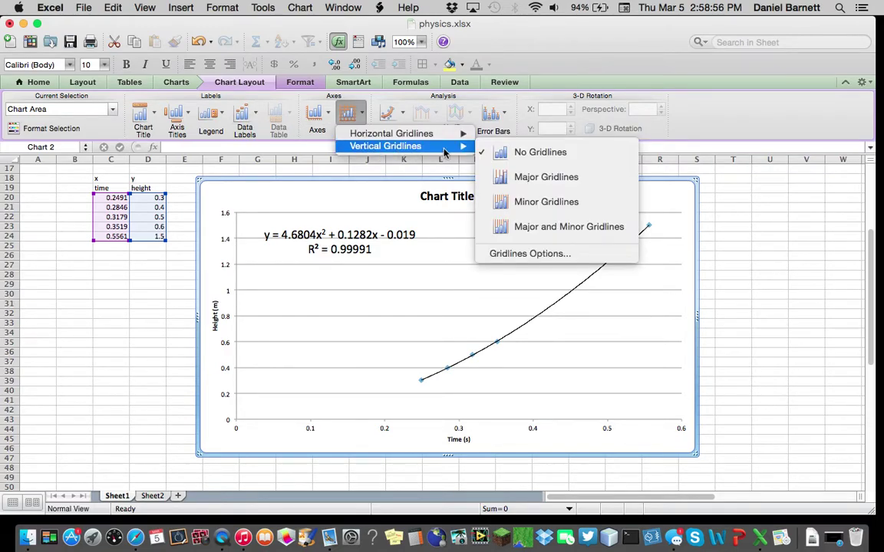
click(514, 179)
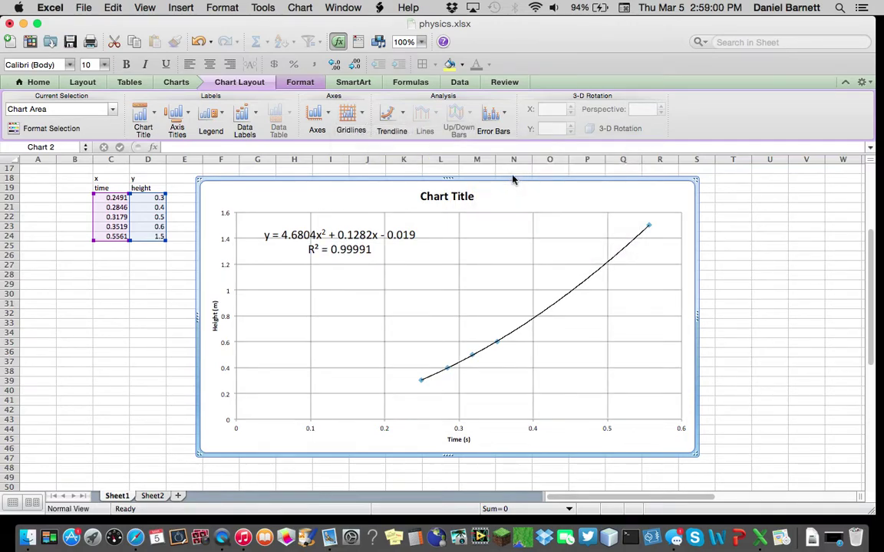
- Replace the chart title text with "Determination of Gravitaional Acceleration"
click(444, 201)
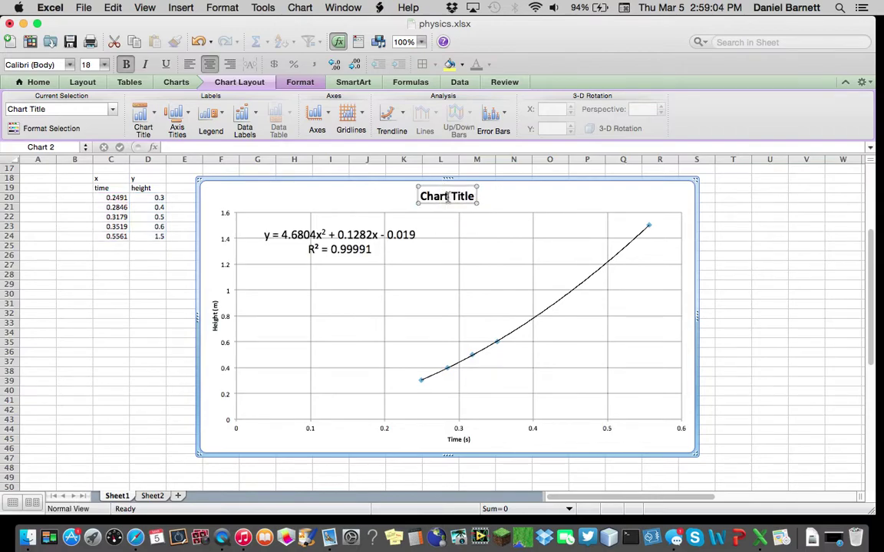
double_click(448, 198)
triple_click(448, 198)
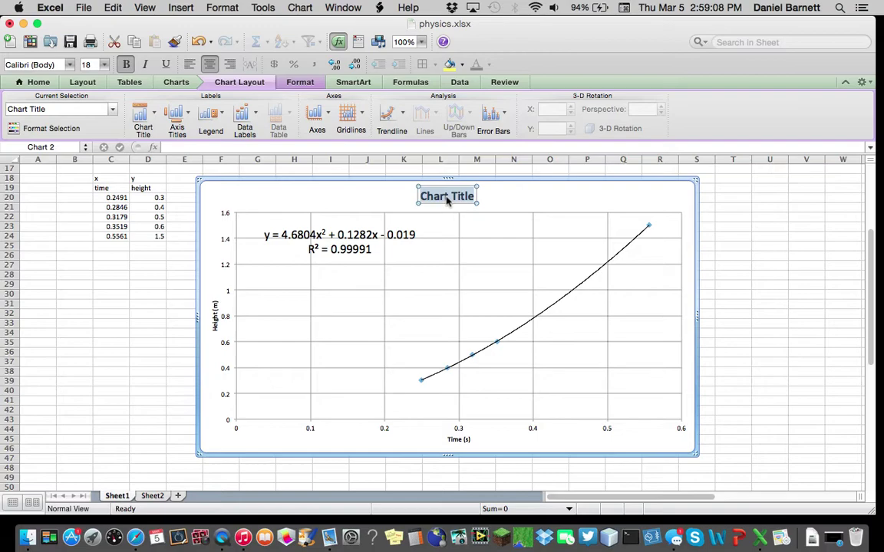
text(Determination of)
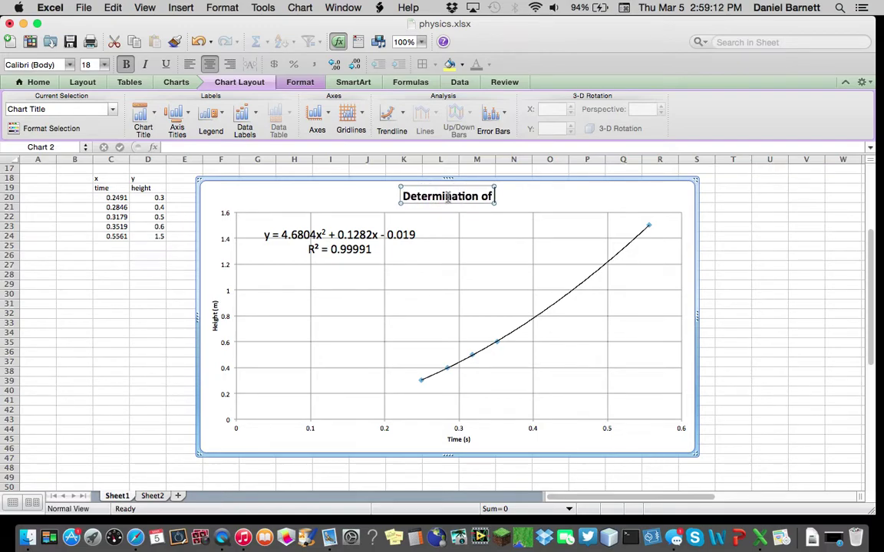
text( gravitat)
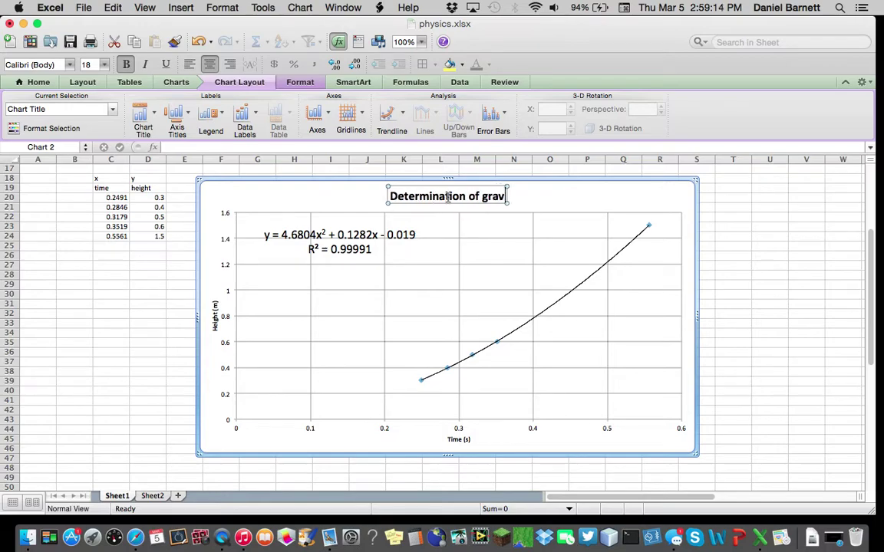
key(BackSpace)
key(BackSpace)
key(BackSpace)
key(BackSpace)
key(BackSpace)
key(BackSpace)
key(BackSpace)
key(BackSpace)
text(Gravi)
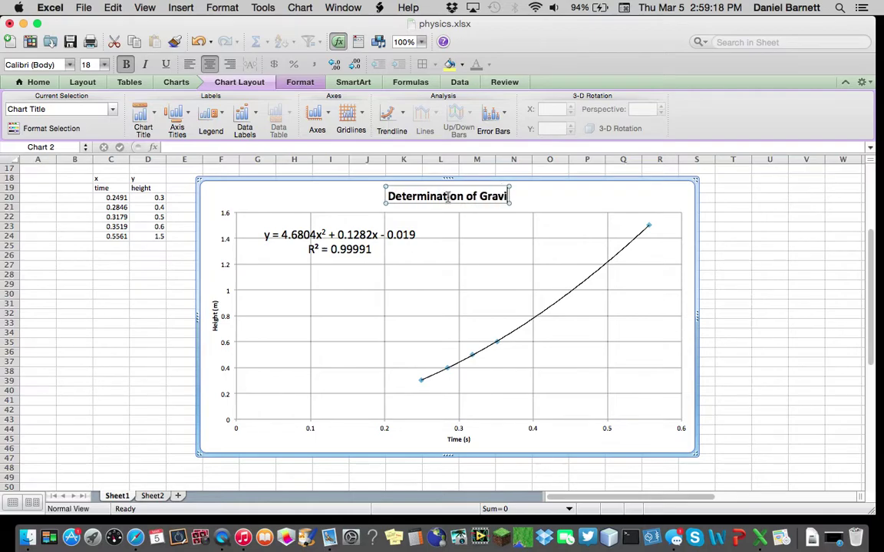
text(taional Acceleration)
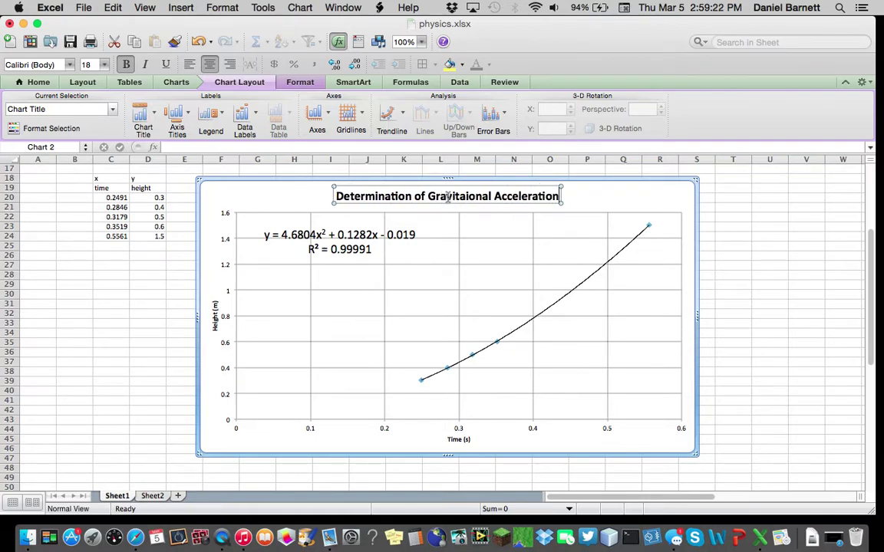
click(604, 210)
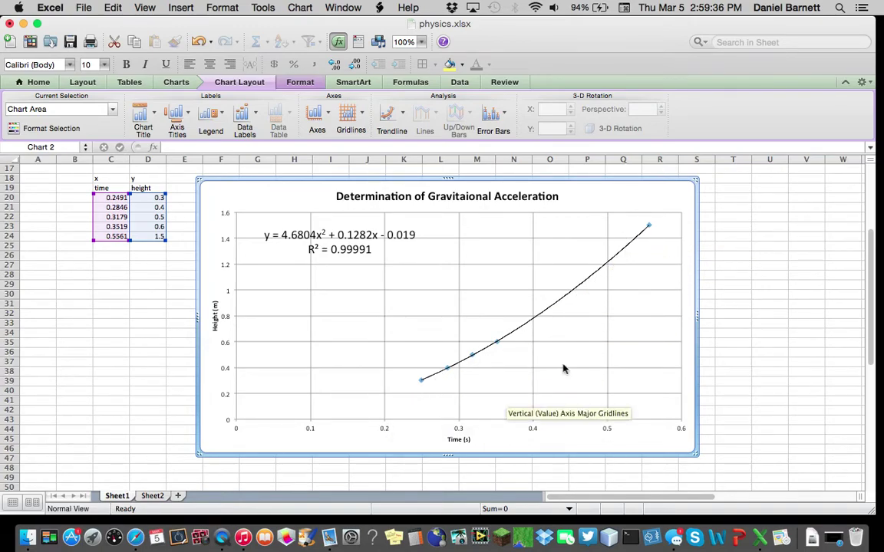
- Set the horizontal axis scale minimum to 0.2, apply it, and deselect the chart
click(385, 430)
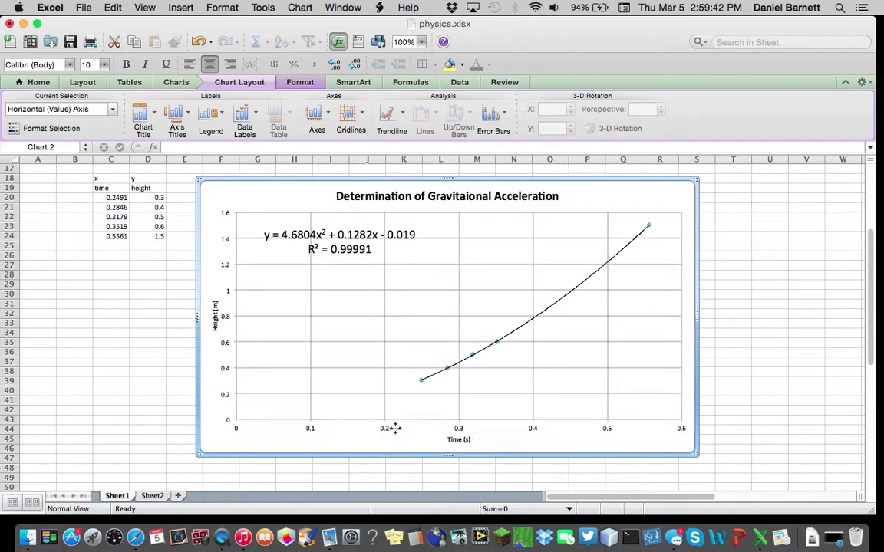
right_click(394, 432)
click(389, 432)
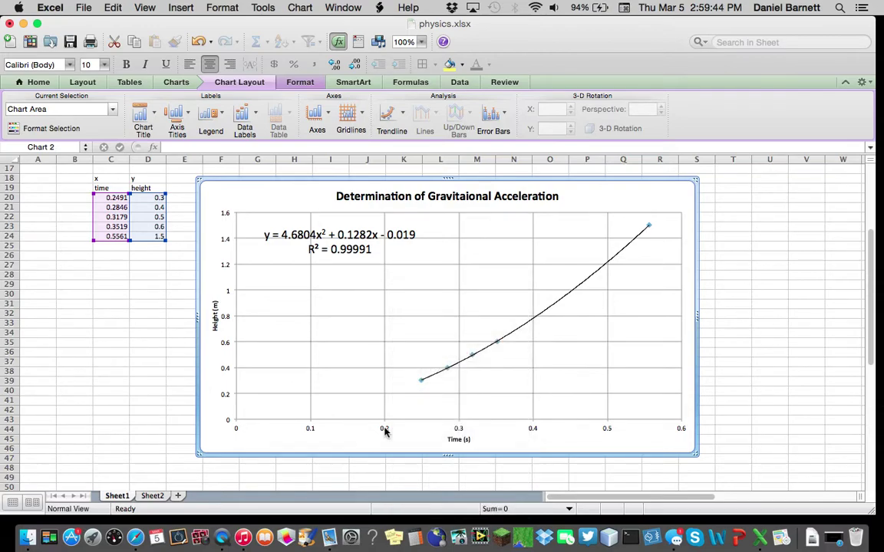
click(385, 431)
right_click(385, 431)
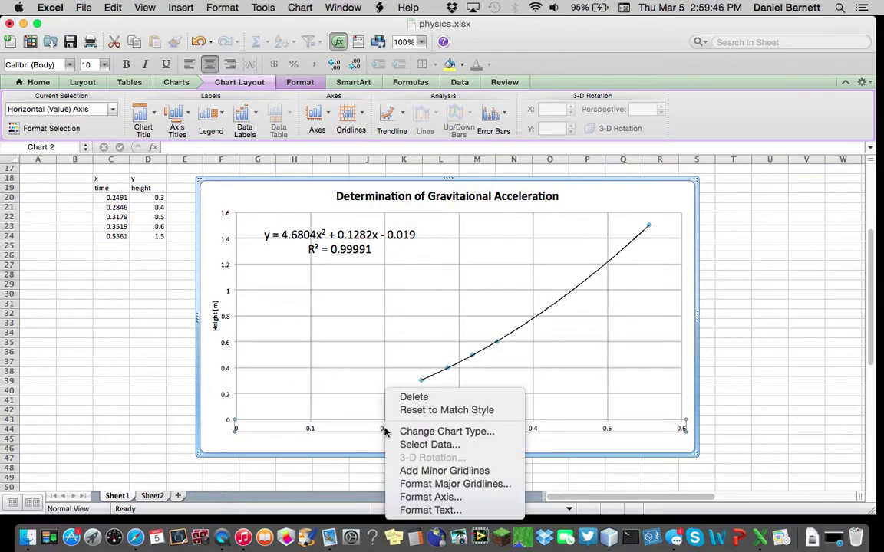
click(431, 497)
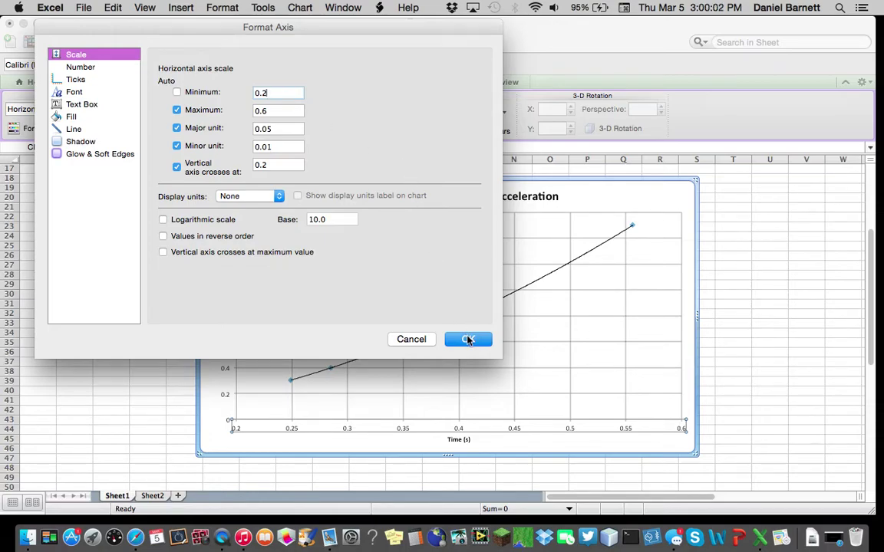
key(XF86AudioMute)
click(467, 339)
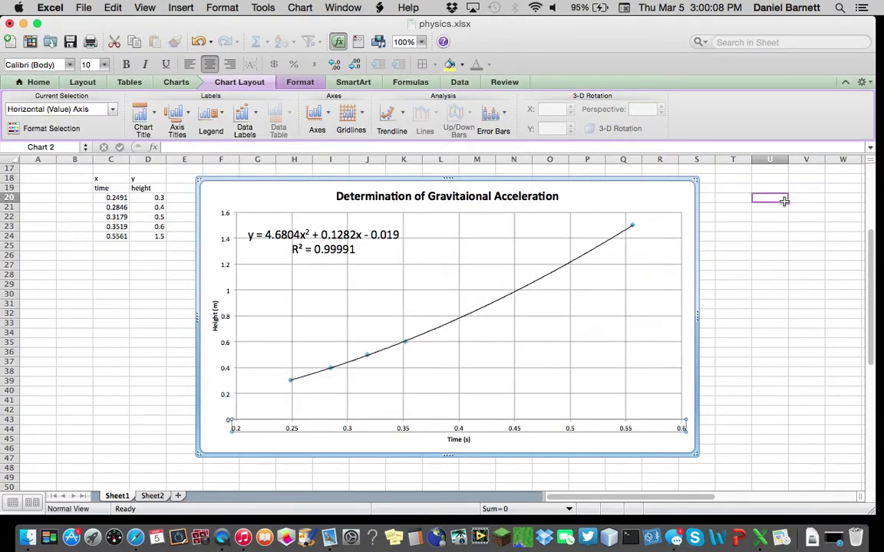
click(784, 200)
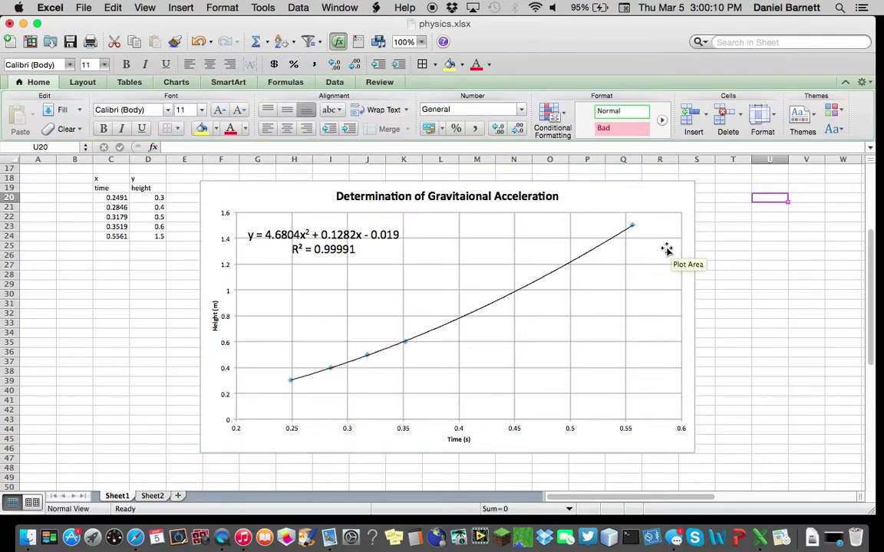